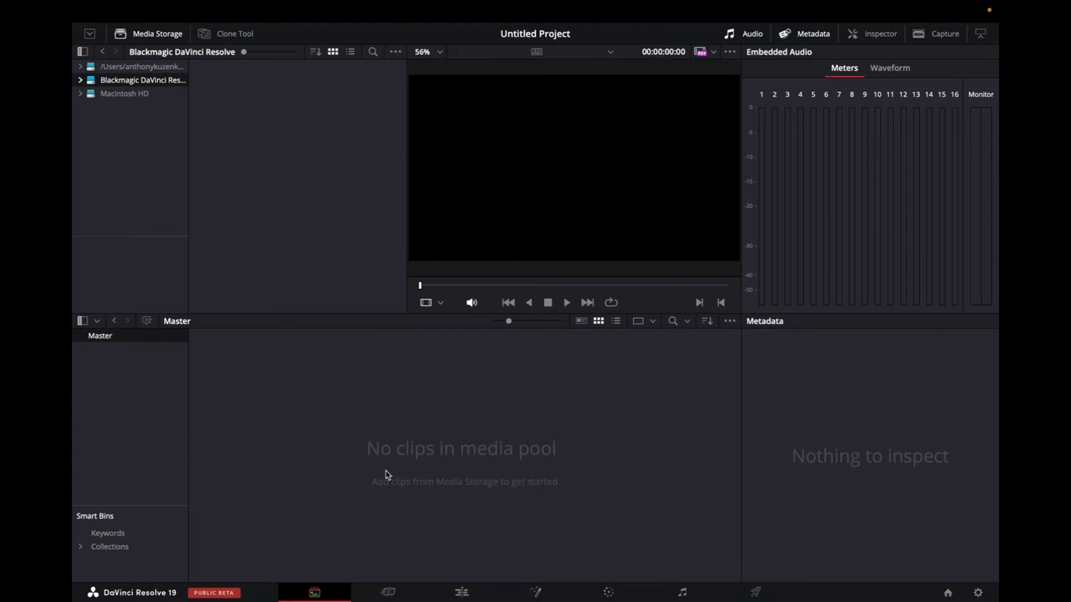
Step: Create a bin named 'day 1' in the empty media pool and open it
right_click(418, 451)
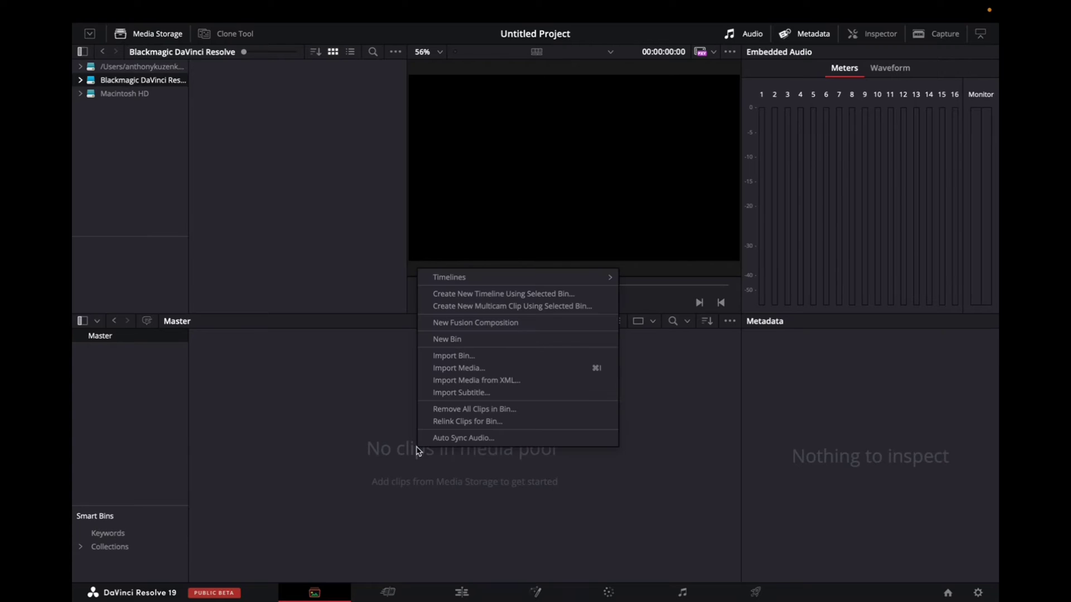
click(444, 339)
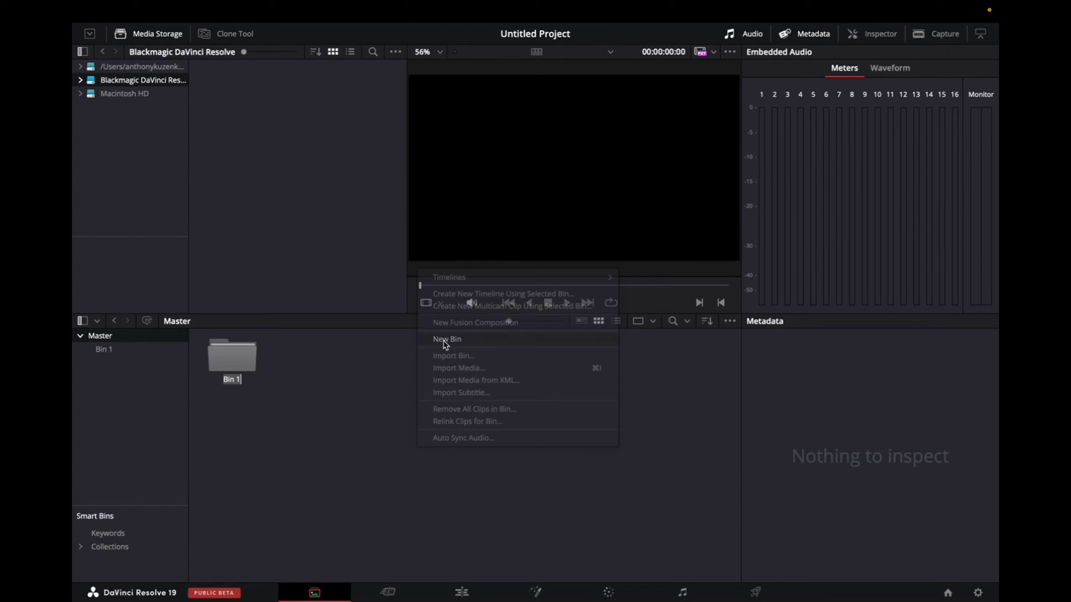
key(BackSpace)
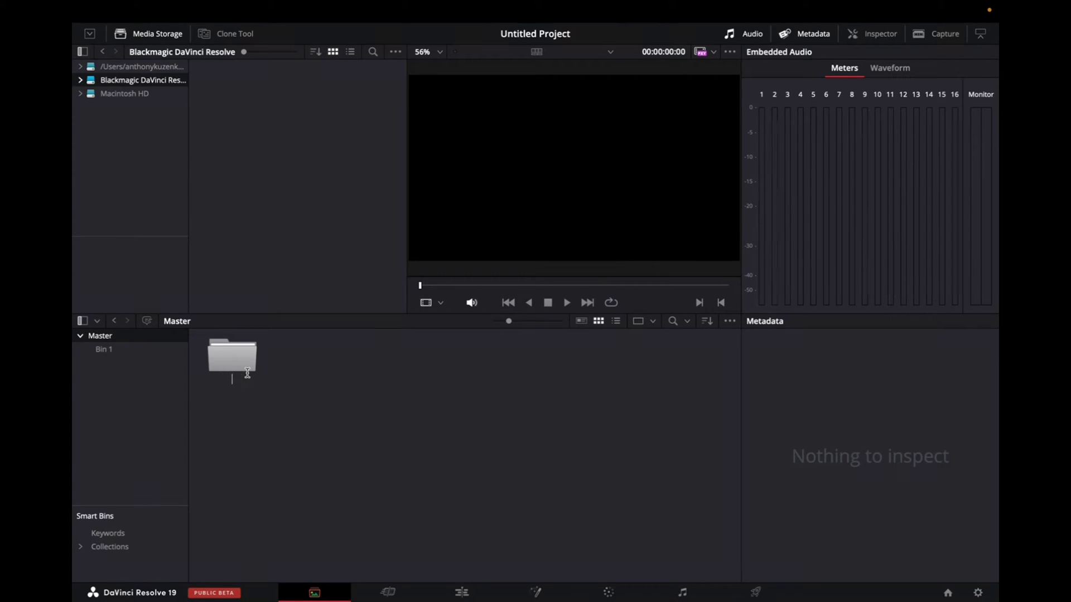
text(day 1)
key(Return)
click(232, 375)
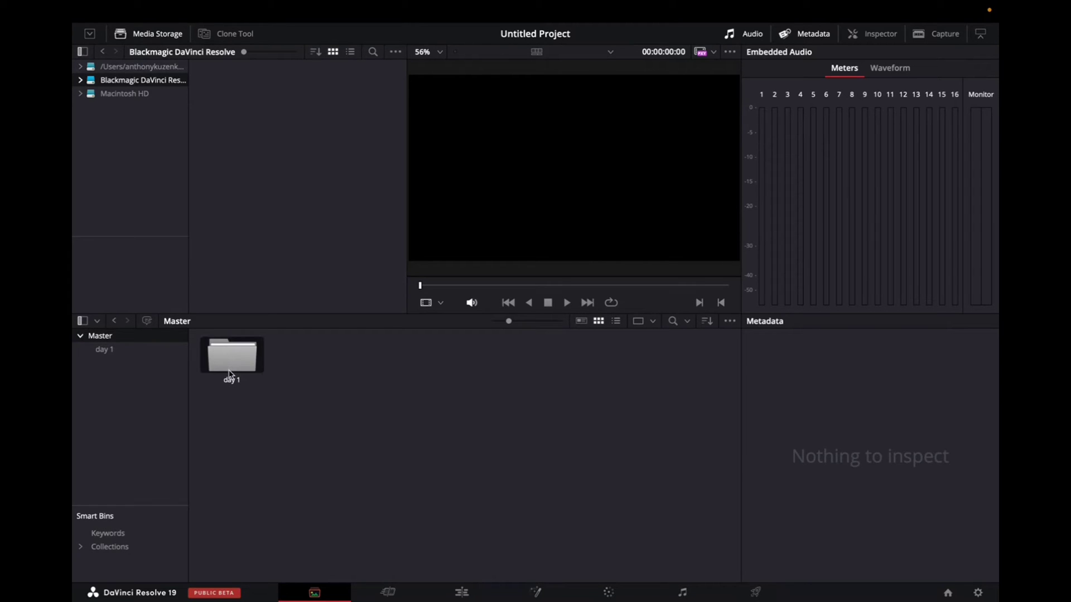
click(119, 350)
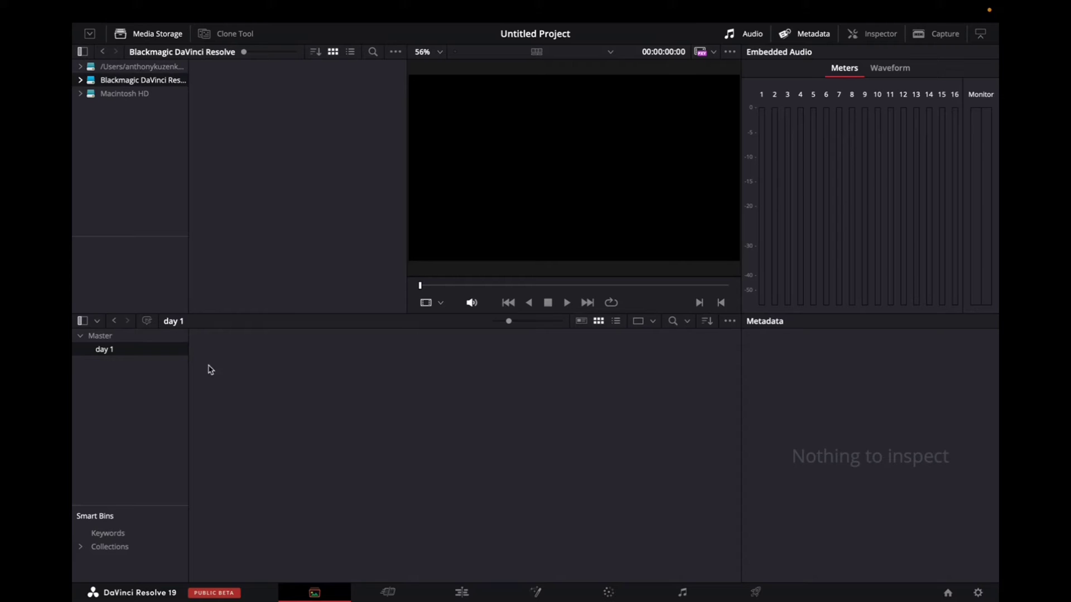
Step: Add two sub-bins named 'footage' and 'audio' inside day 1
right_click(351, 399)
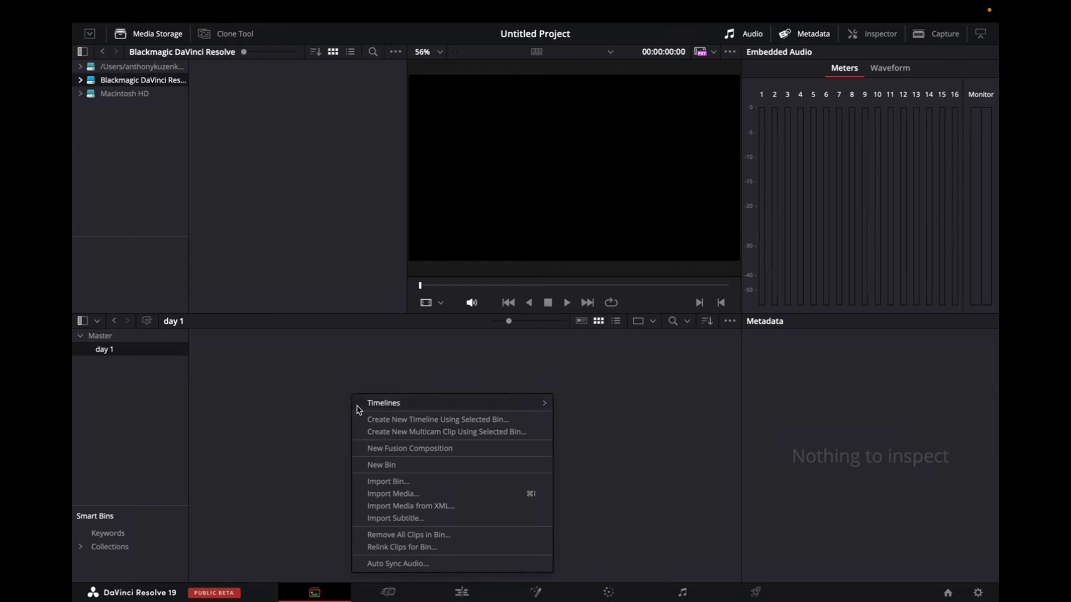
click(381, 466)
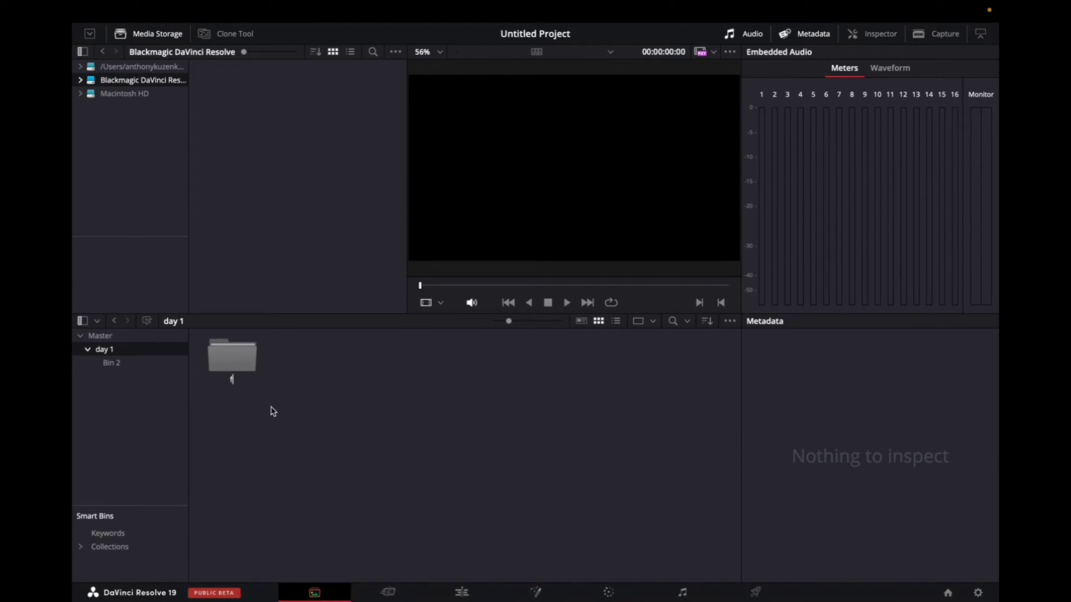
text(ootage)
key(Return)
right_click(316, 380)
click(346, 451)
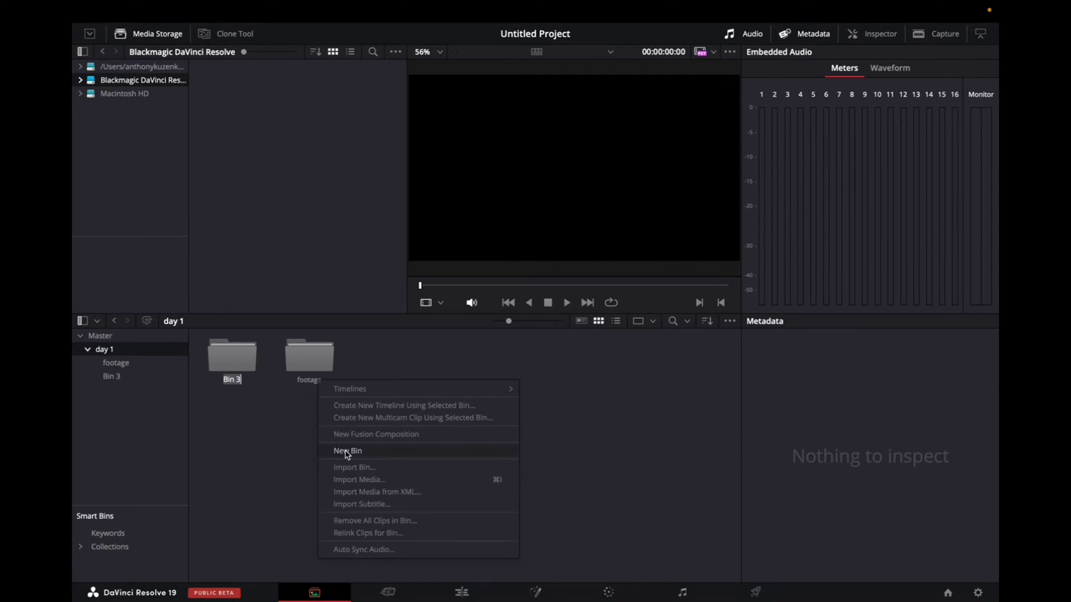
key(BackSpace)
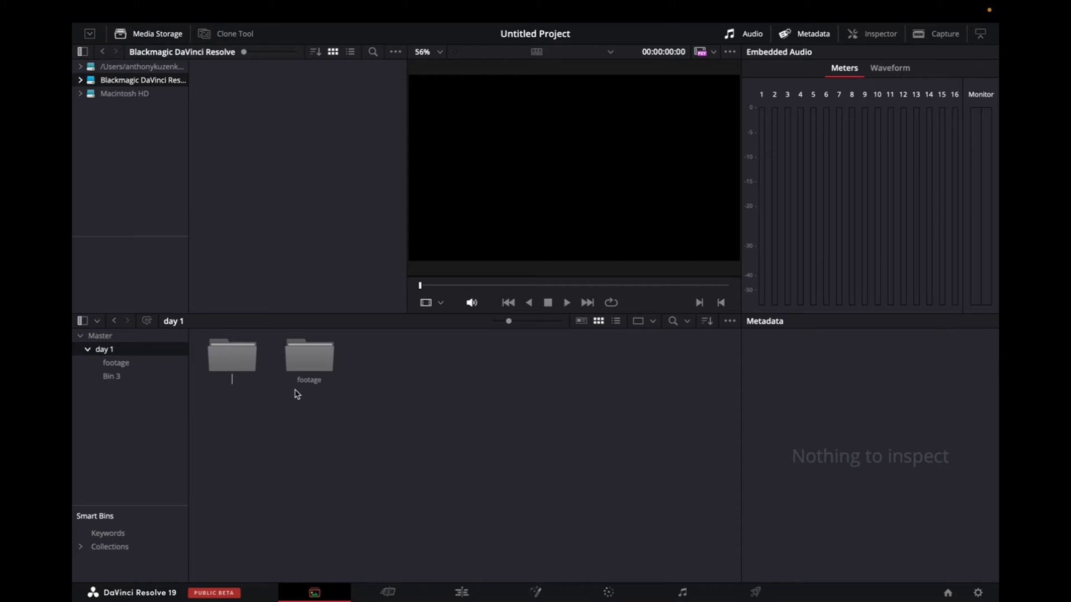
text(audio)
key(Return)
Step: Browse Media Storage from Macintosh HD through the home folder into Downloads
click(99, 96)
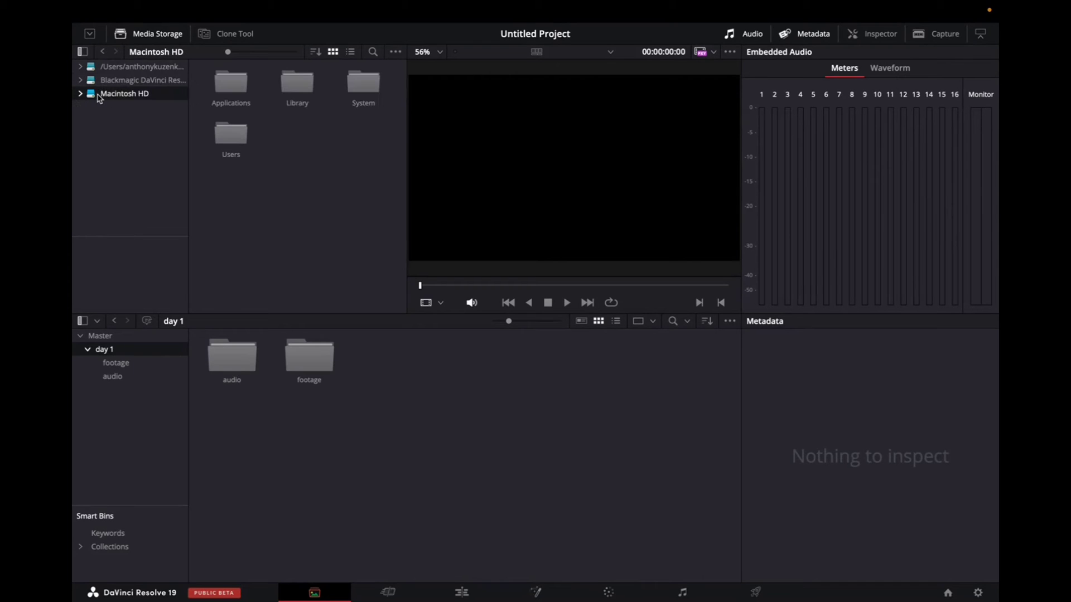
click(82, 93)
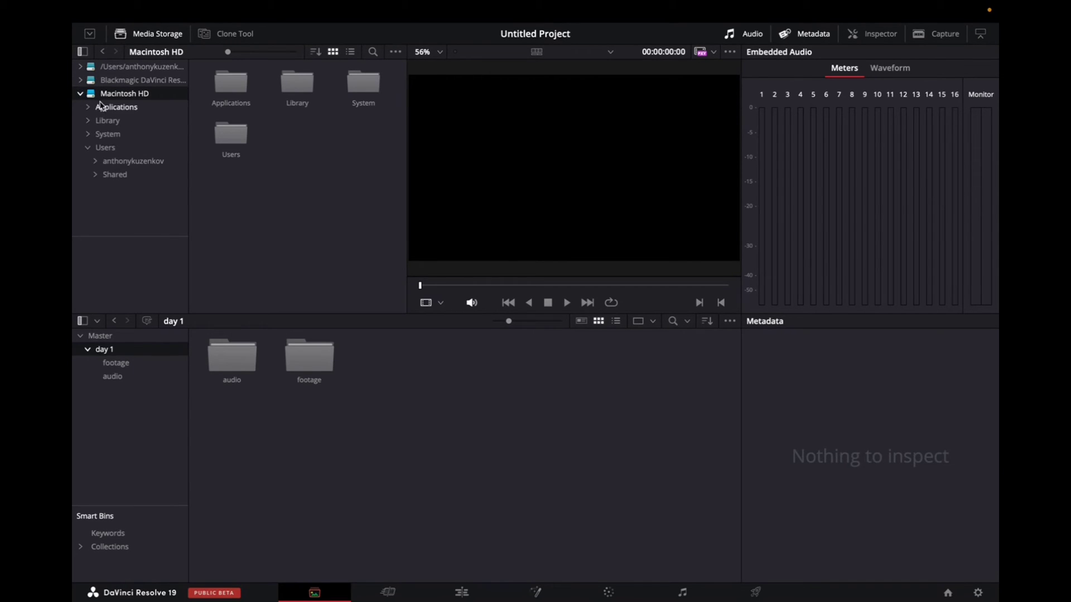
click(115, 164)
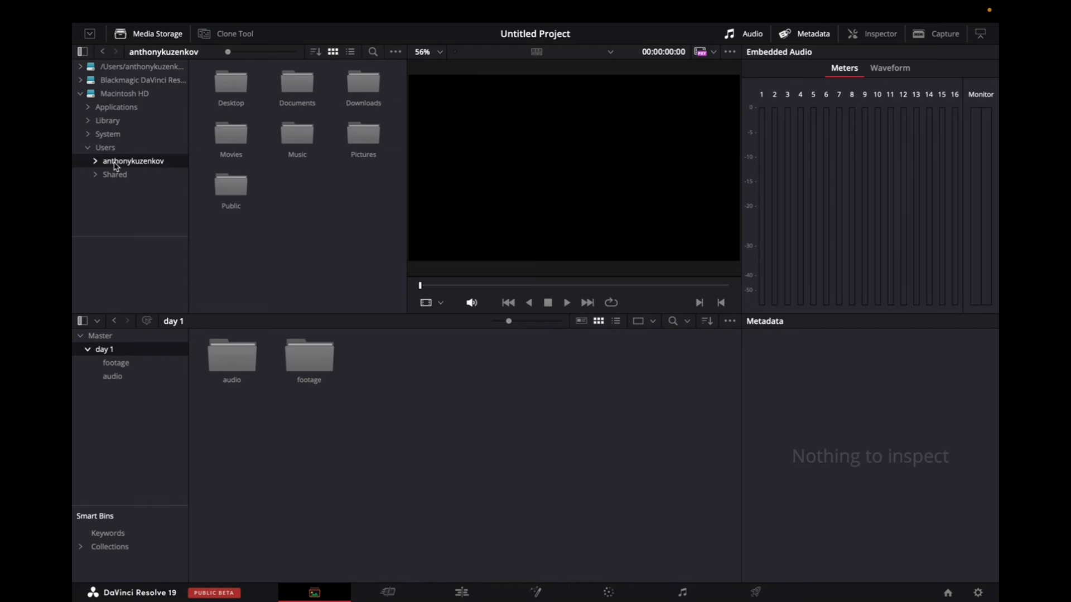
click(359, 88)
double_click(359, 88)
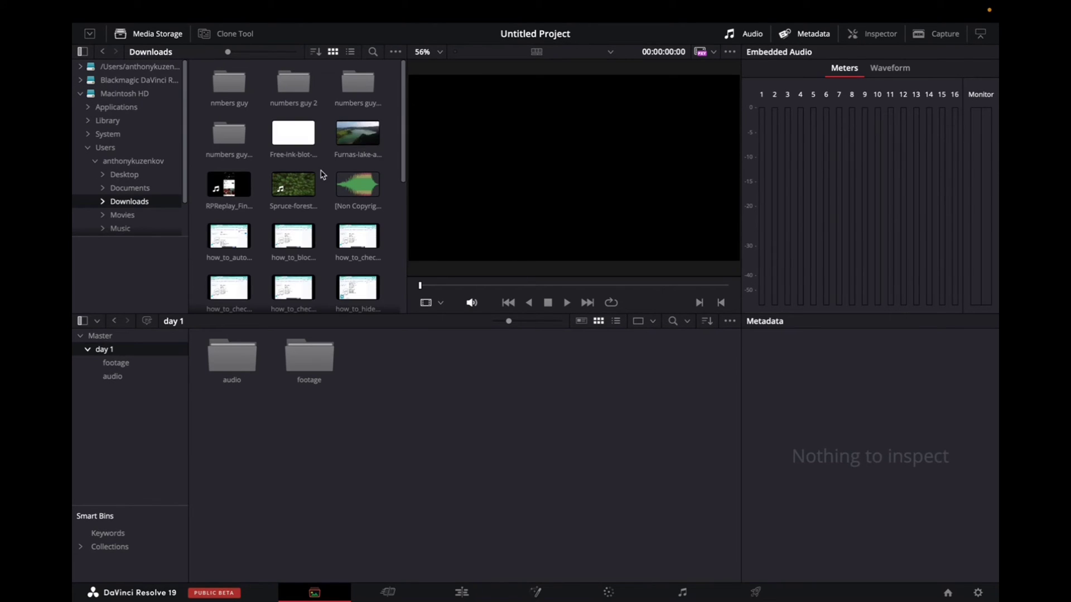
Step: Put the Furnas lake, Spruce forest and ink blot clips in footage, and the music track in audio
click(352, 132)
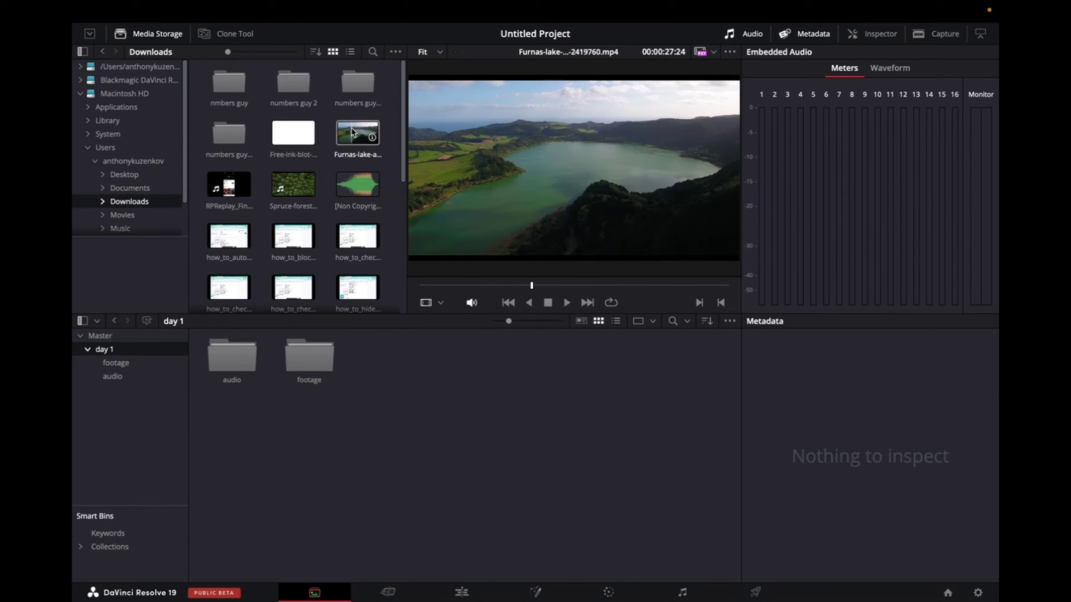
mouse_move(352, 133)
mouse_down()
mouse_move(289, 350)
mouse_move(306, 359)
mouse_up()
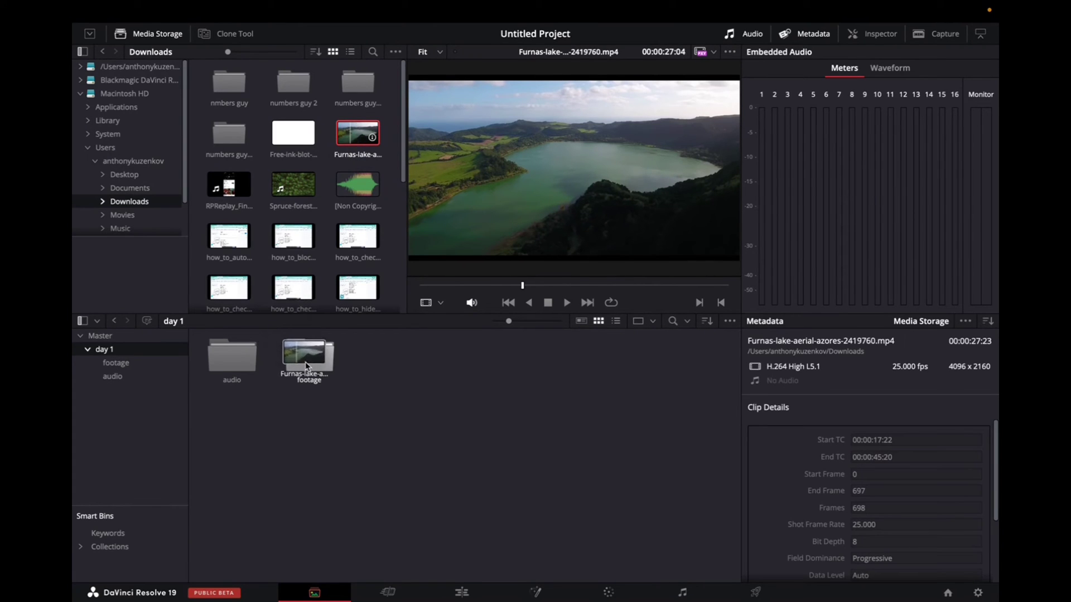
double_click(306, 358)
click(293, 184)
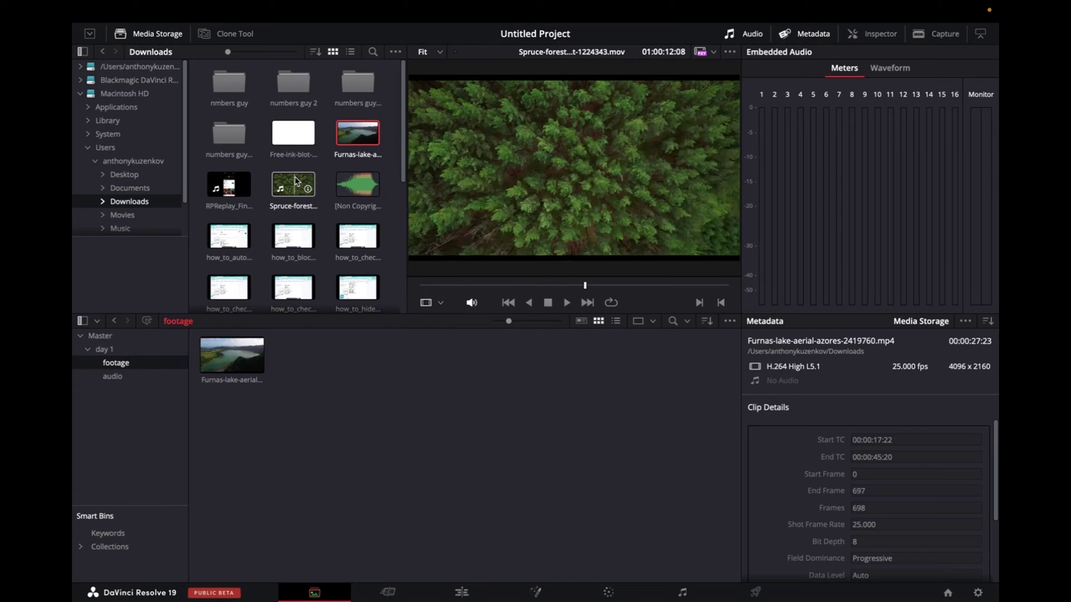
drag(293, 185, 311, 361)
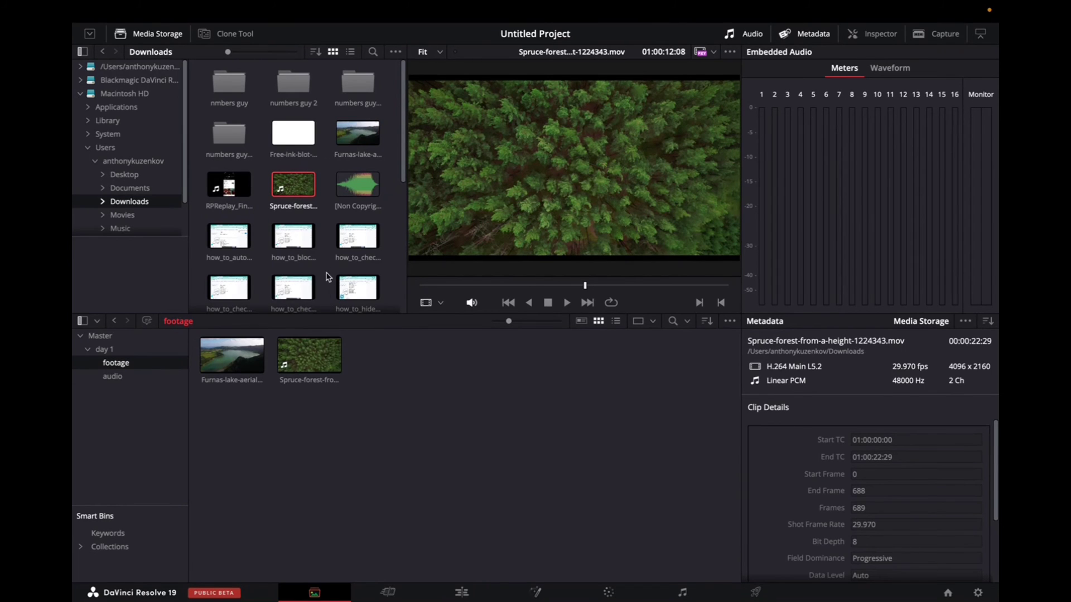
mouse_move(293, 134)
drag(291, 134, 394, 355)
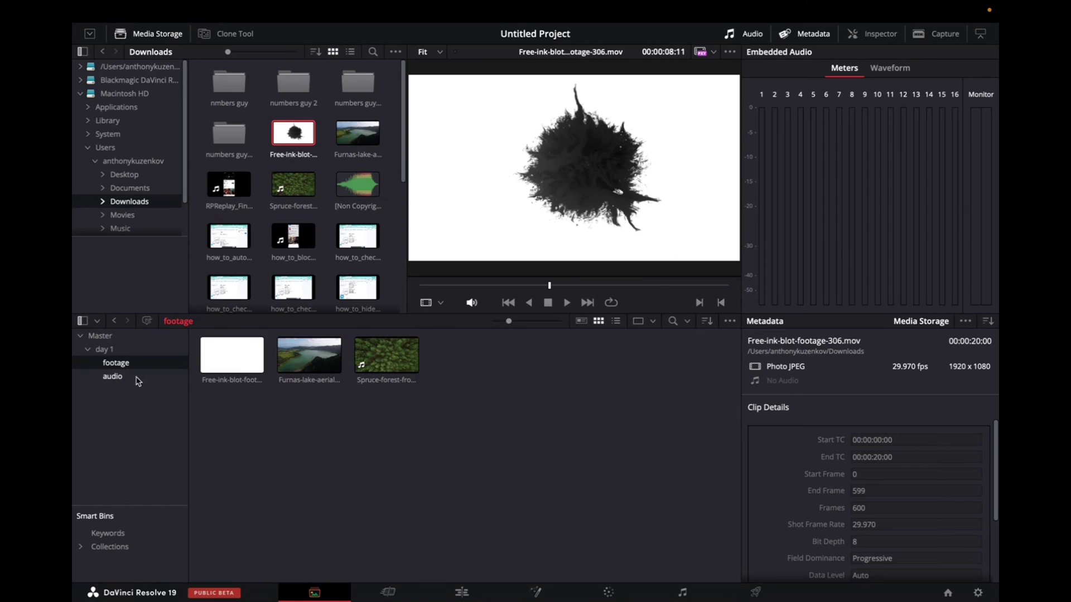
click(118, 377)
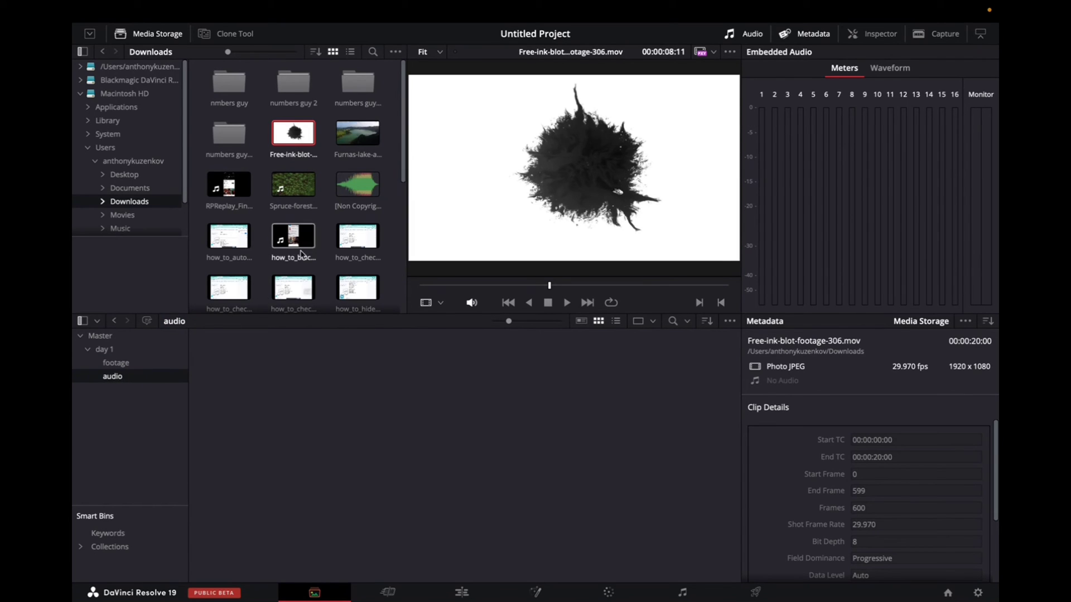
mouse_move(357, 186)
drag(357, 191, 284, 408)
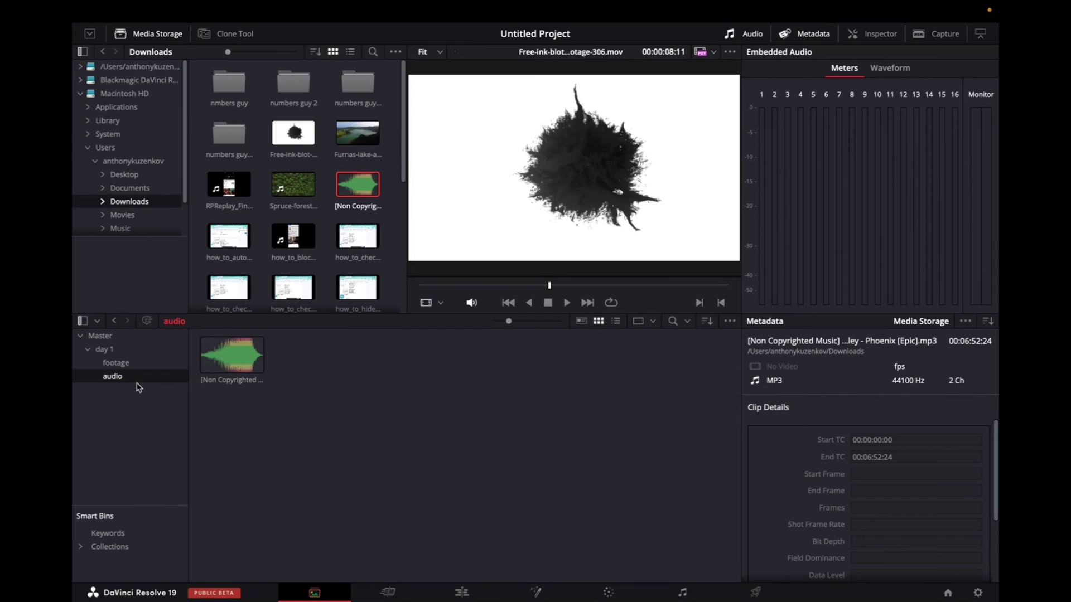
Step: On the Edit page, place all three footage clips on a new timeline
click(460, 594)
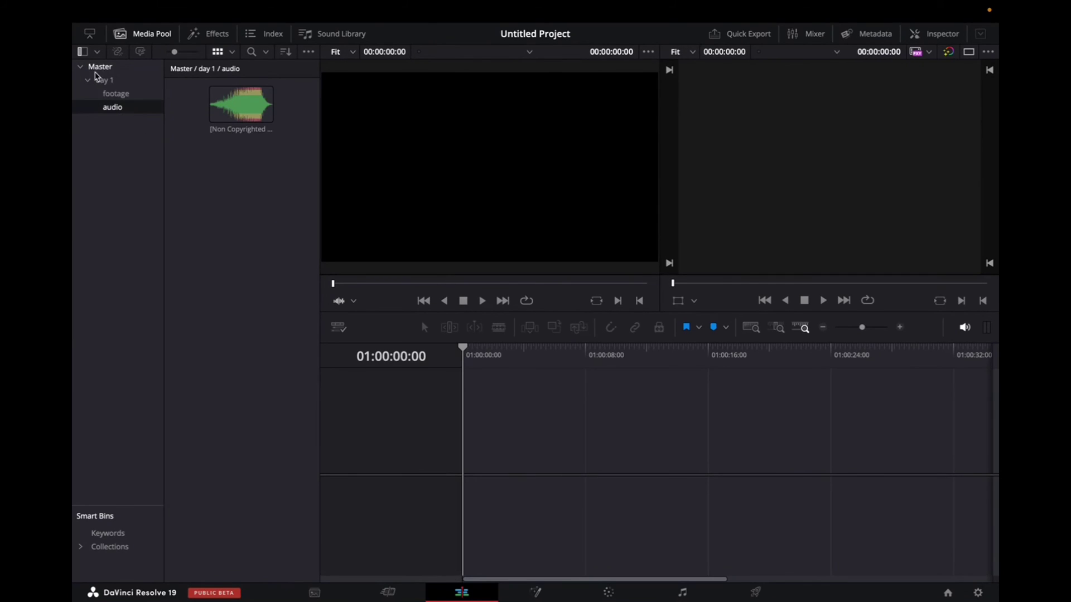
click(97, 80)
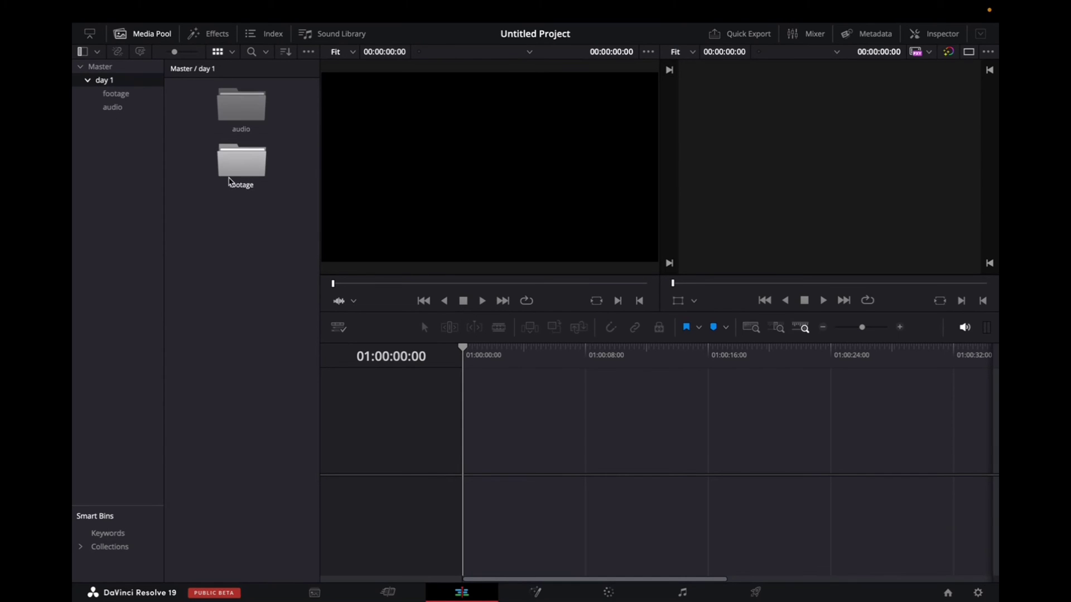
double_click(245, 164)
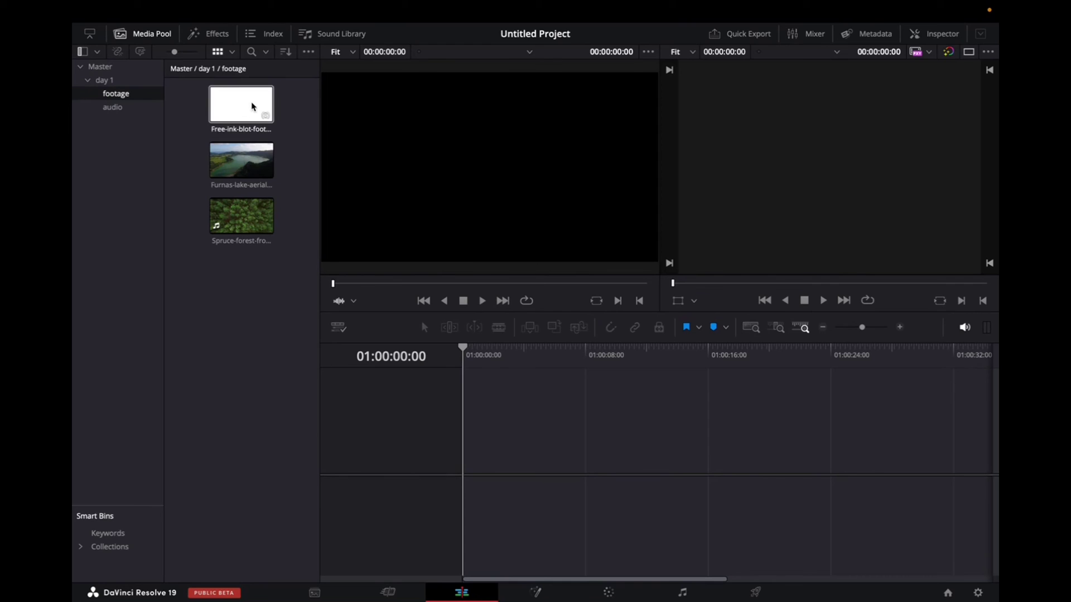
drag(187, 101, 306, 262)
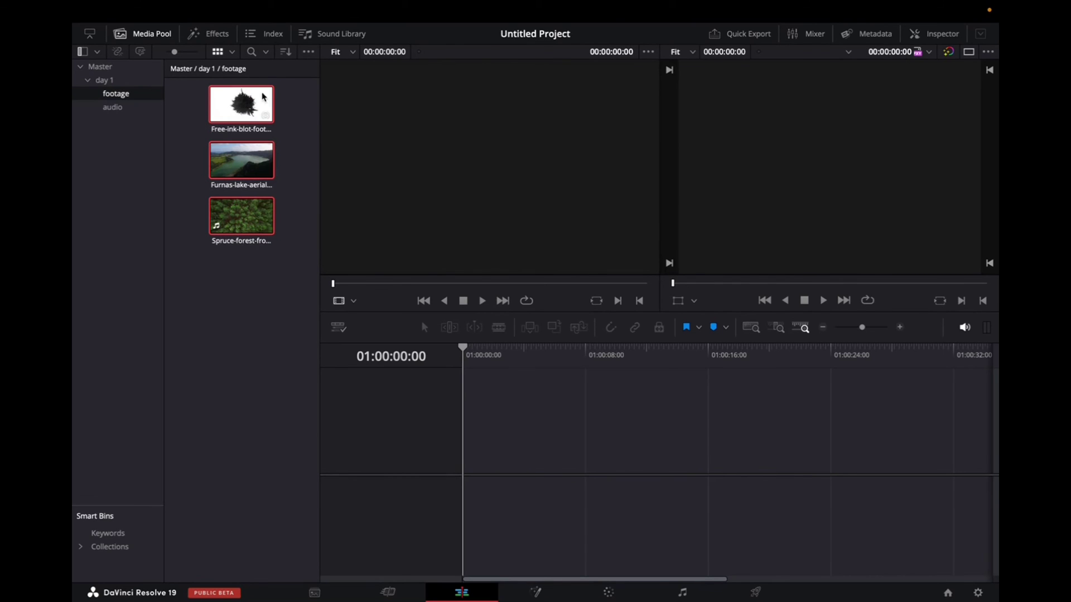
drag(243, 104, 531, 429)
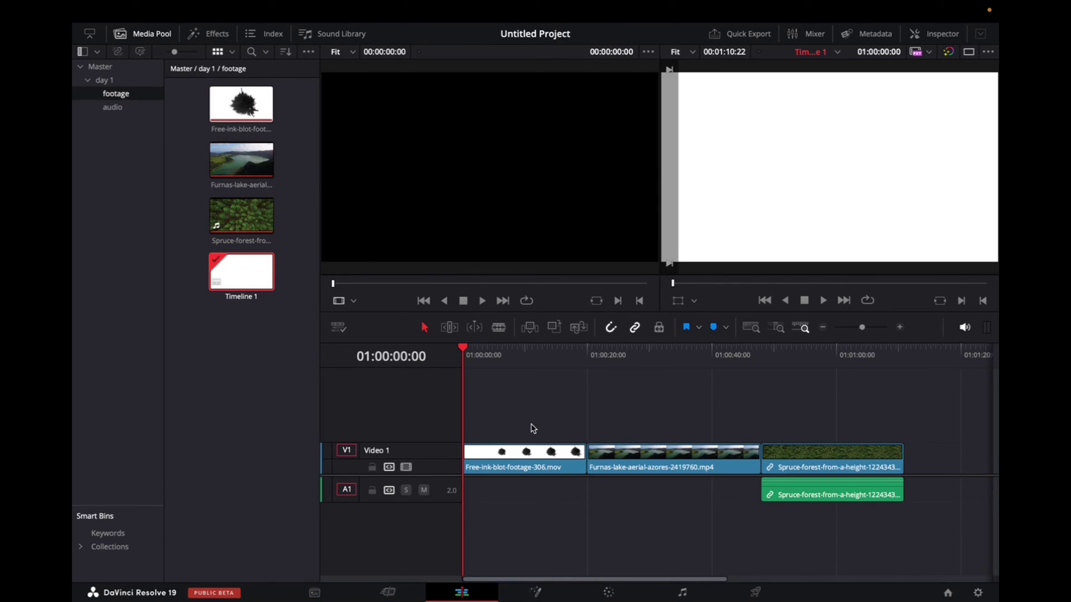
Step: Lay the music track from the audio bin onto a second audio track
click(113, 108)
click(241, 105)
mouse_move(241, 105)
mouse_down()
mouse_move(569, 500)
mouse_move(499, 521)
mouse_up()
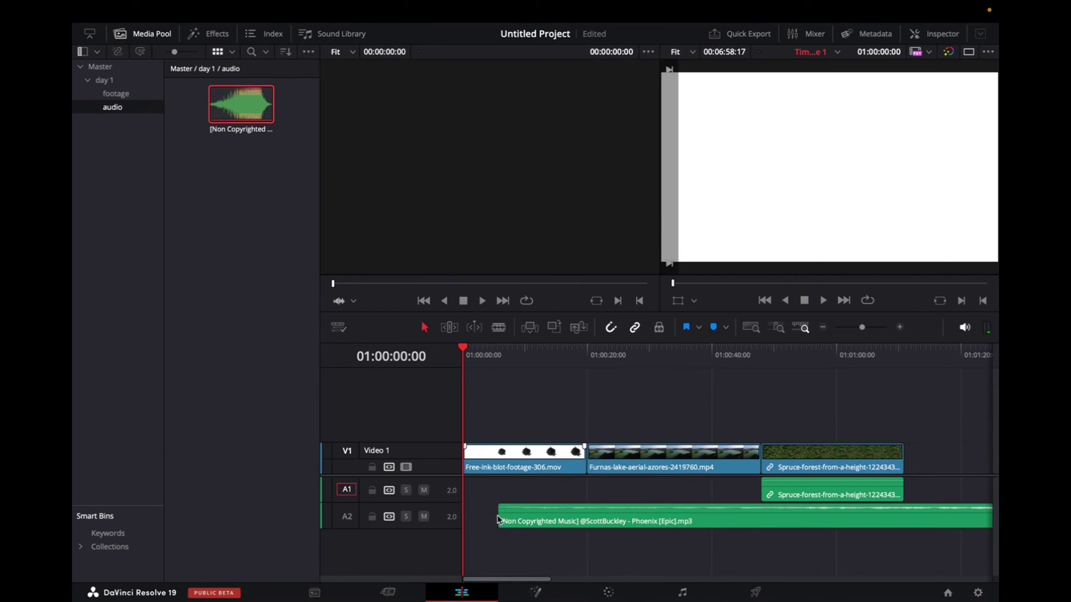